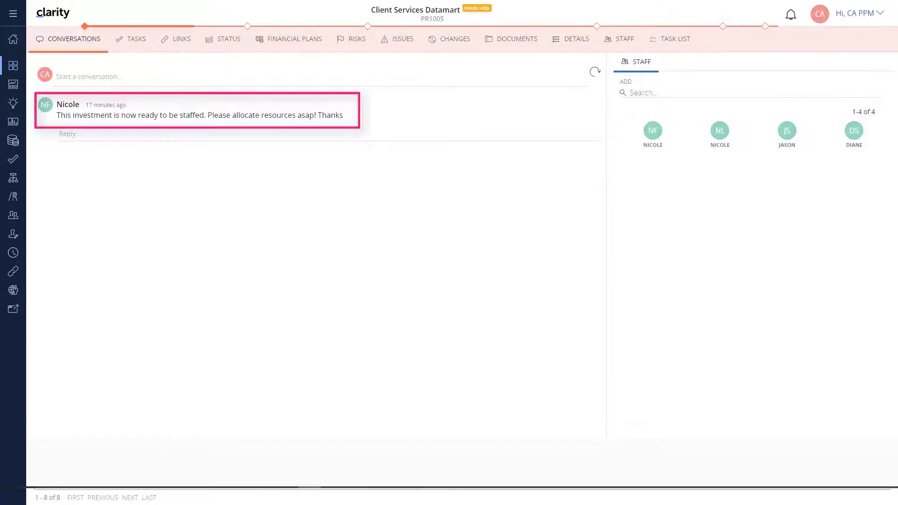
# Show the Client Services Datamart staff list of roles and resources, then bring up the account menu.
pyautogui.click(627, 44)
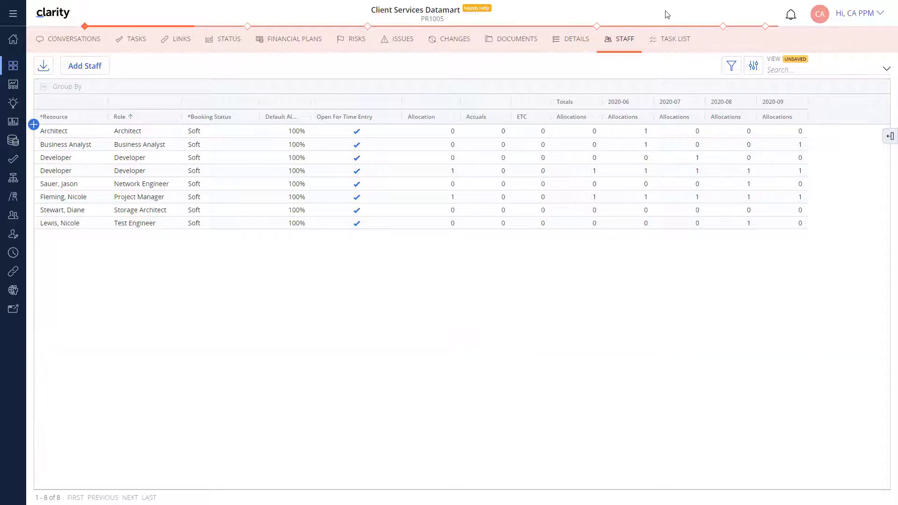
pyautogui.click(880, 14)
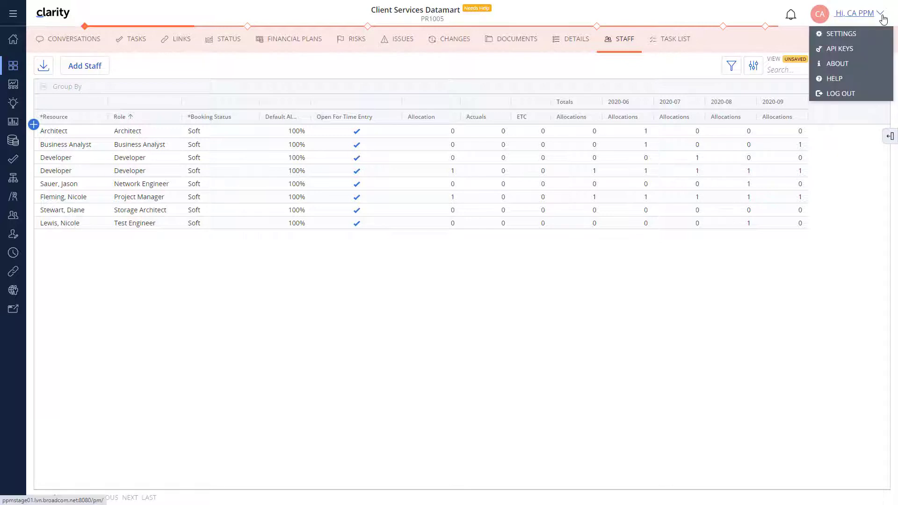
# Change the General settings Unit of Measure from FTE to Hours.
pyautogui.click(841, 34)
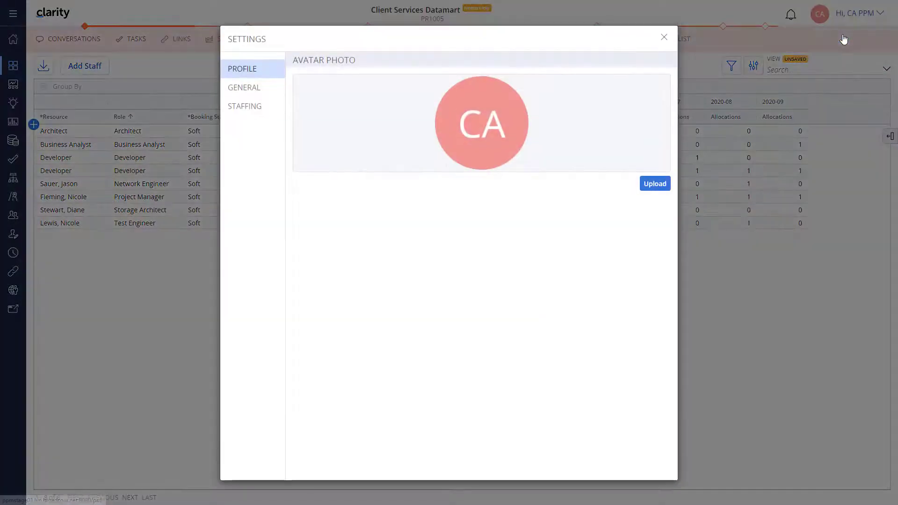
pyautogui.click(243, 89)
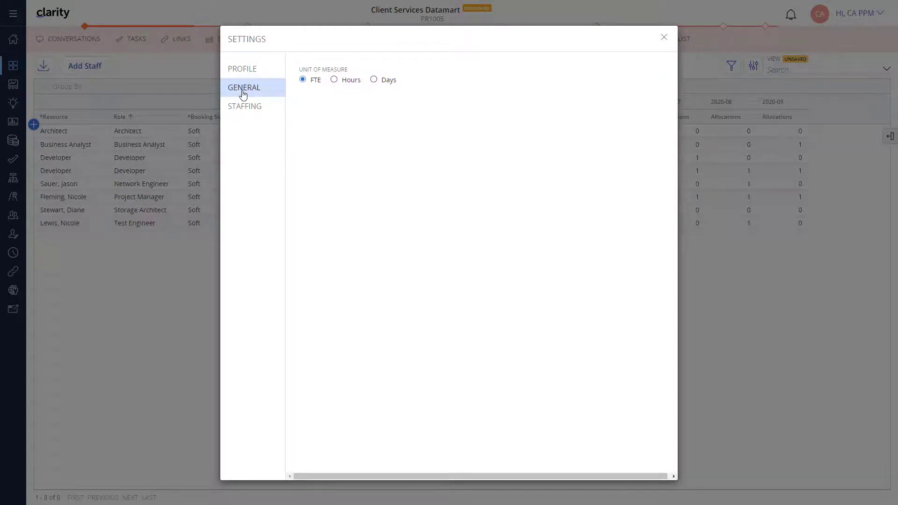
pyautogui.click(333, 79)
pyautogui.click(664, 37)
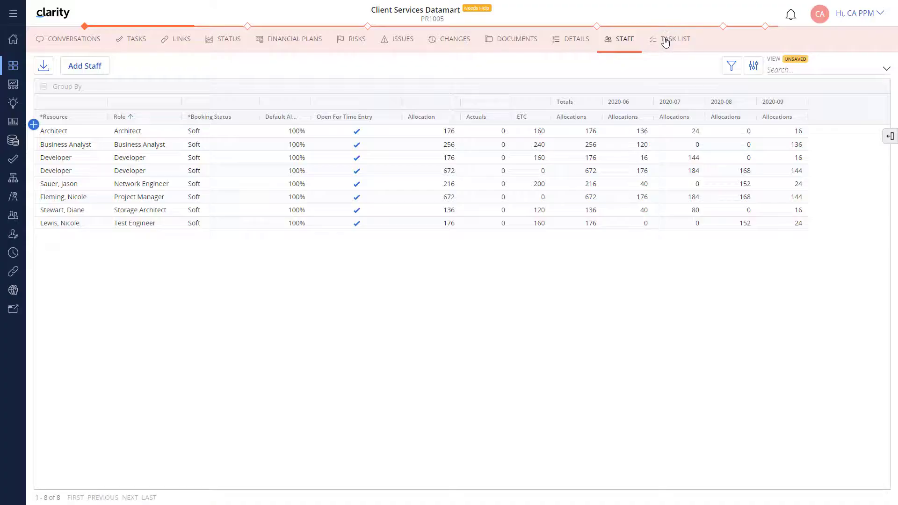
# Go to the Staffing overview and preview the allocation colour Telescope.
pyautogui.click(13, 219)
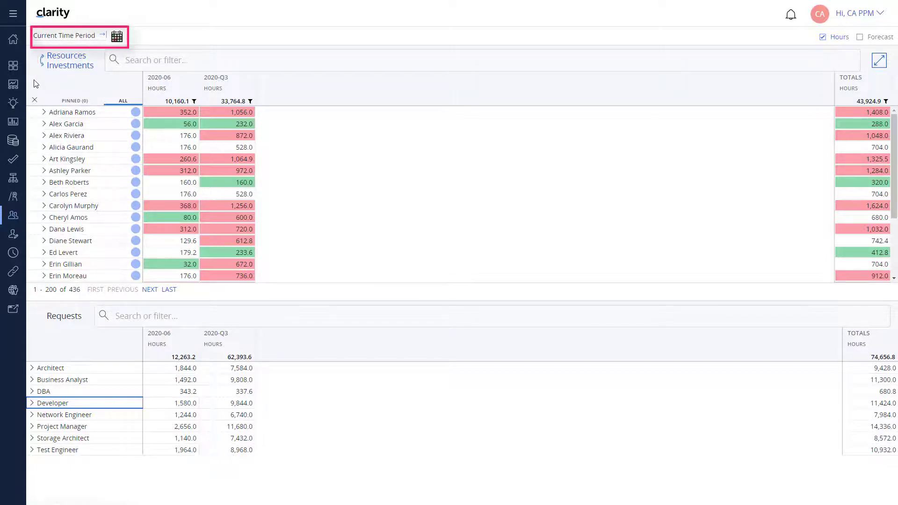
pyautogui.click(117, 38)
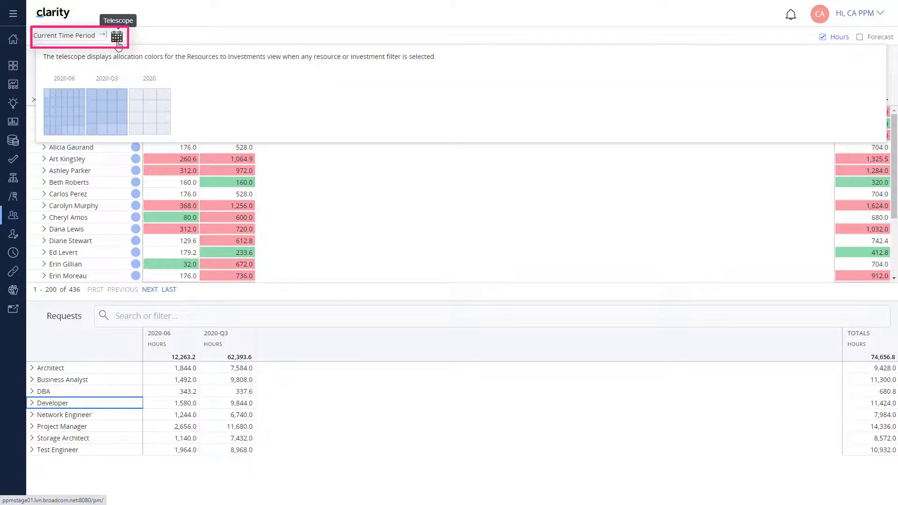
pyautogui.click(117, 39)
# Filter resources by Primary Role, limited to Developer.
pyautogui.click(143, 59)
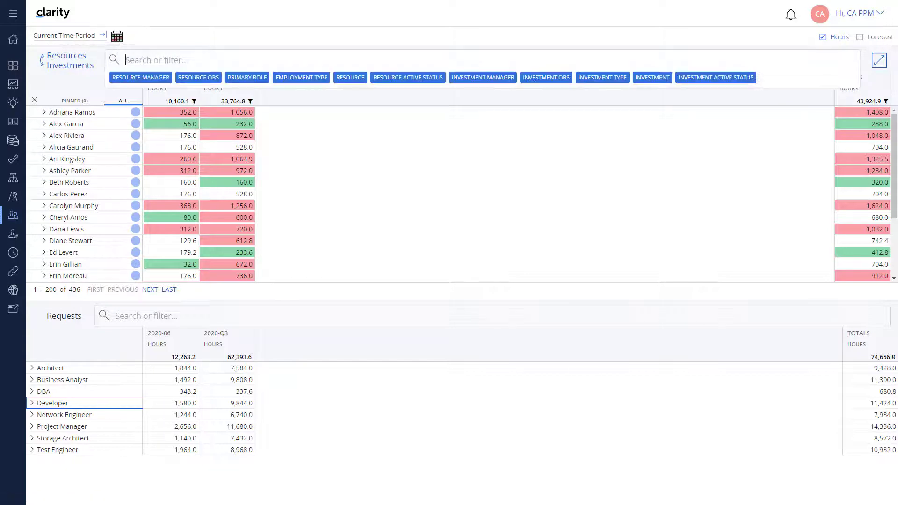
pyautogui.click(246, 77)
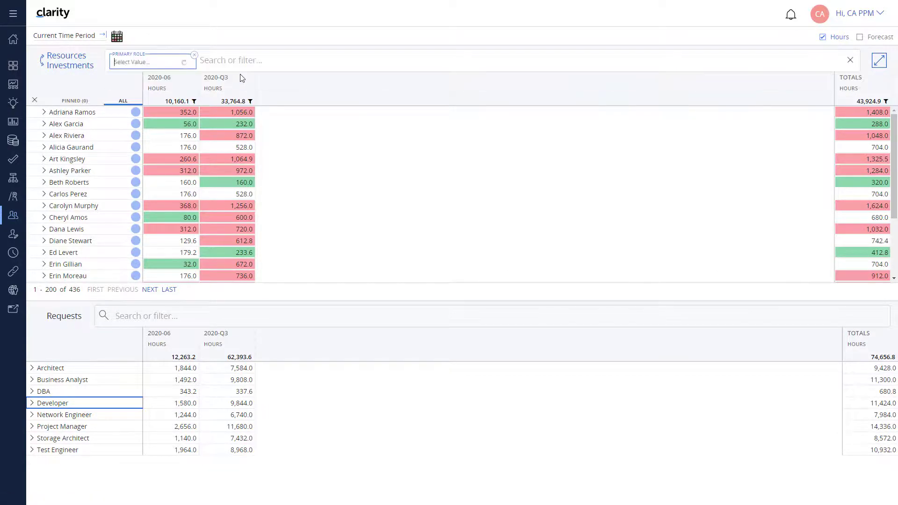
pyautogui.click(119, 138)
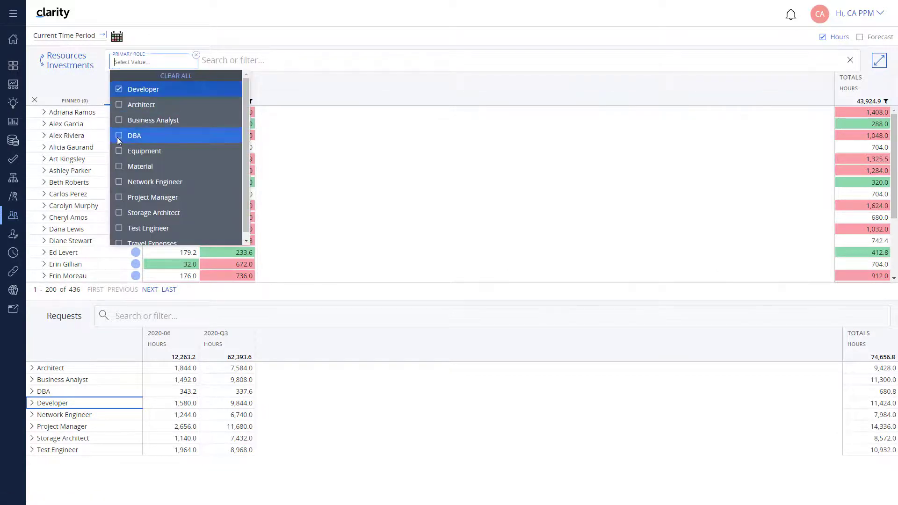
# Add a Resource Manager filter set to Rosie.
pyautogui.click(222, 62)
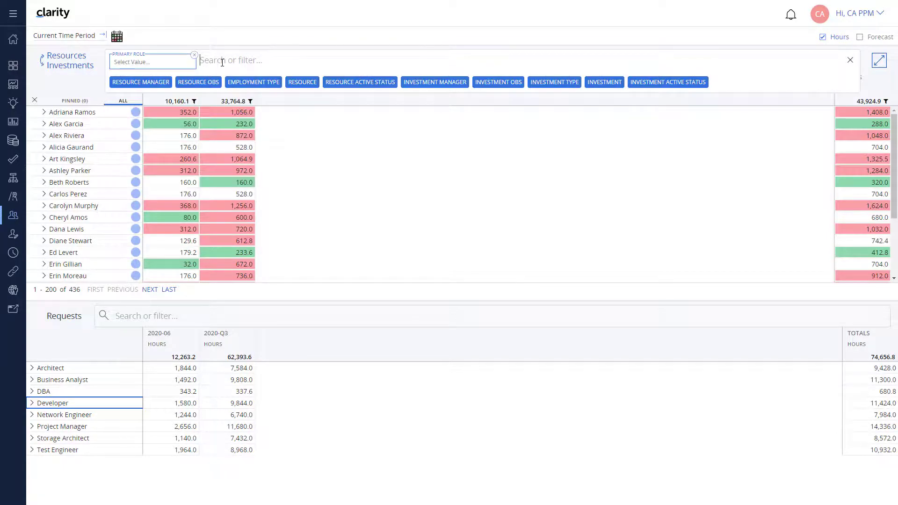
pyautogui.click(143, 83)
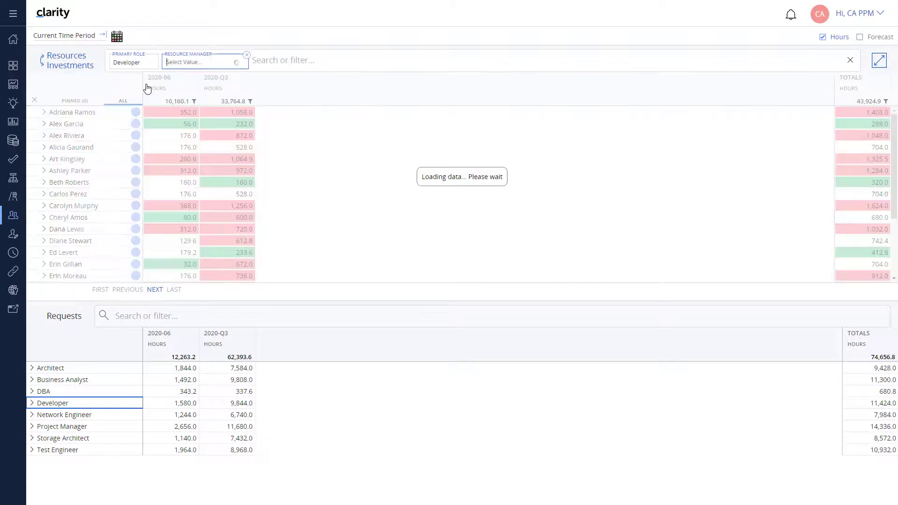
pyautogui.write('Rosie')
pyautogui.click(171, 89)
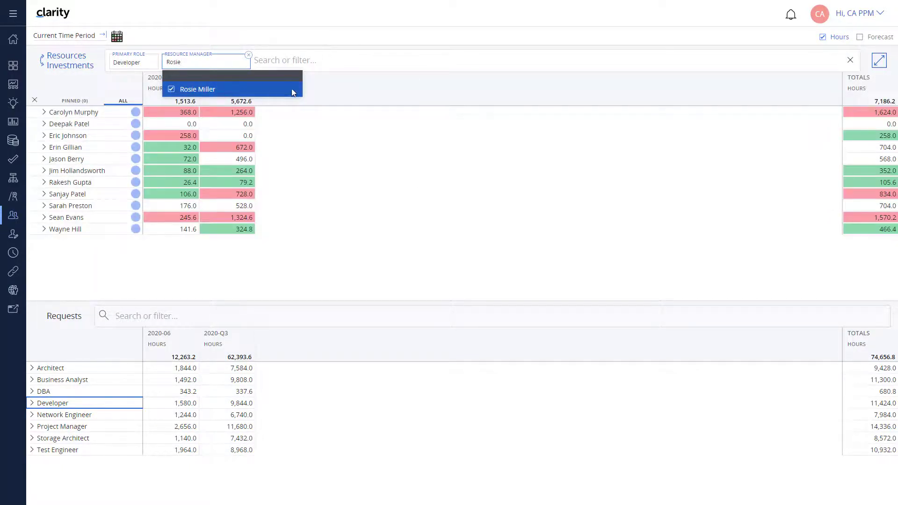
pyautogui.click(333, 92)
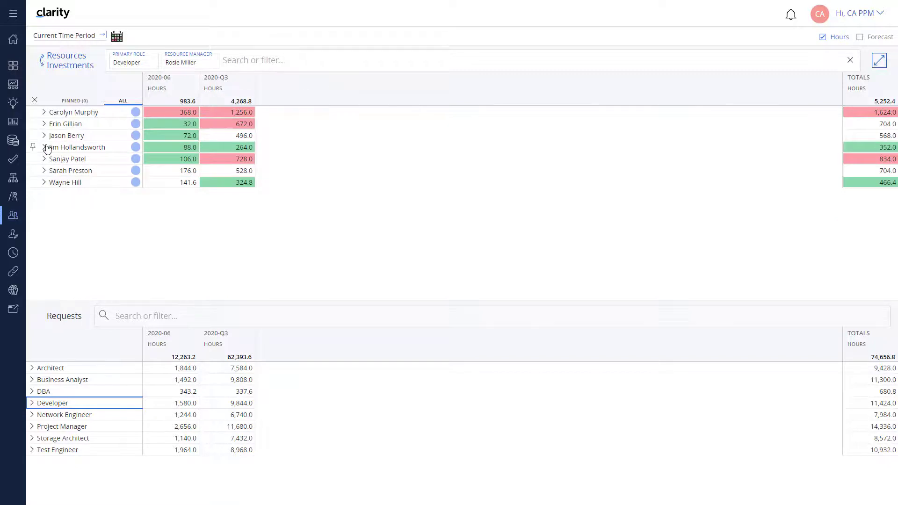
pyautogui.click(45, 147)
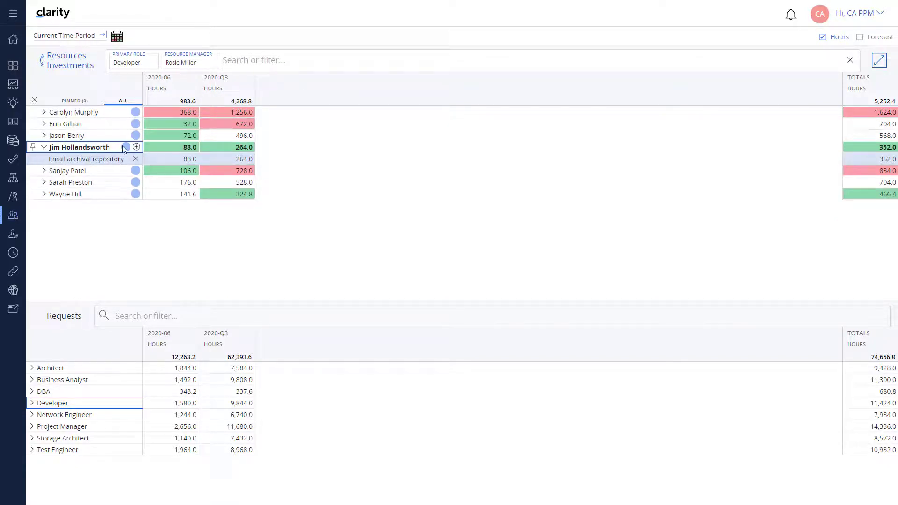
pyautogui.click(136, 147)
pyautogui.write('Client Services Datamart')
pyautogui.click(97, 179)
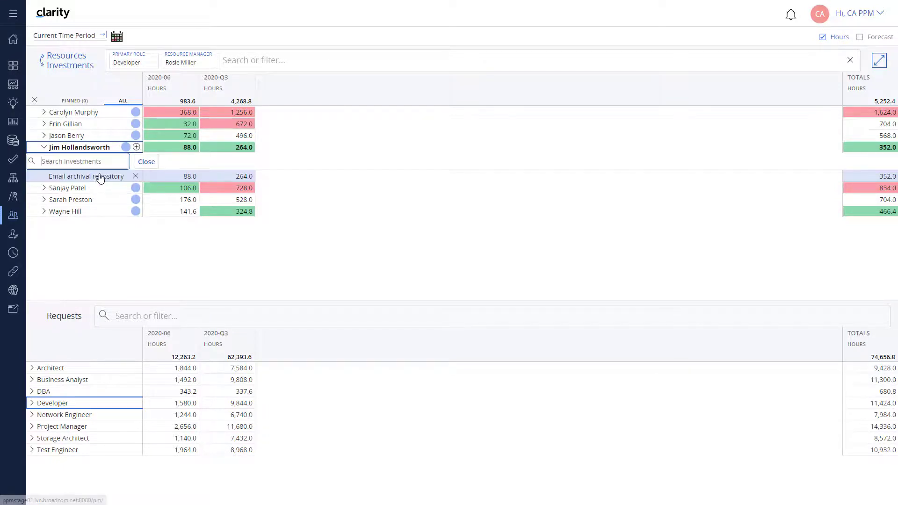
pyautogui.click(146, 161)
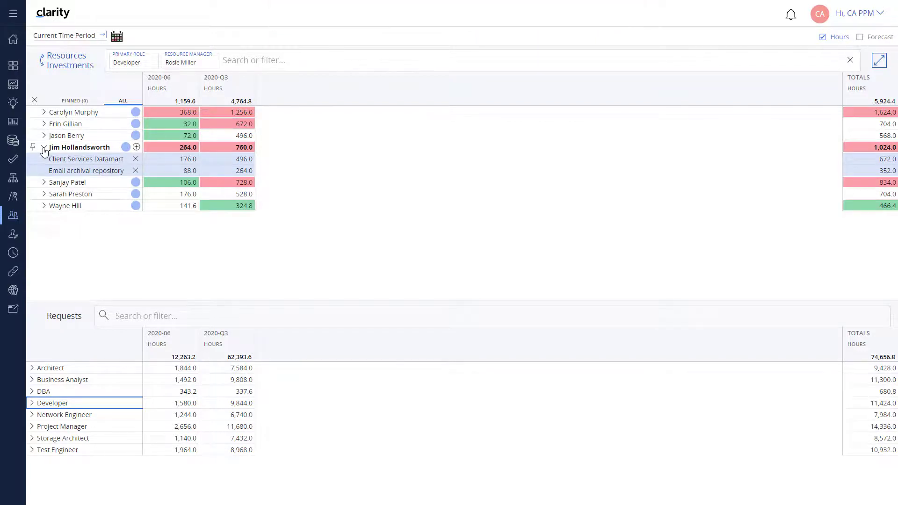
pyautogui.click(44, 147)
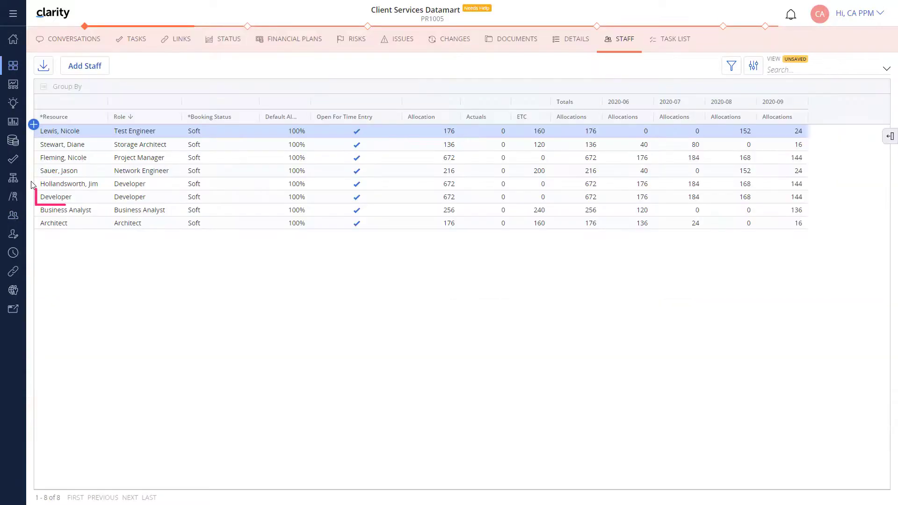
# Delete the generic Developer role row from Client Services Datamart's staff.
pyautogui.rightClick(58, 197)
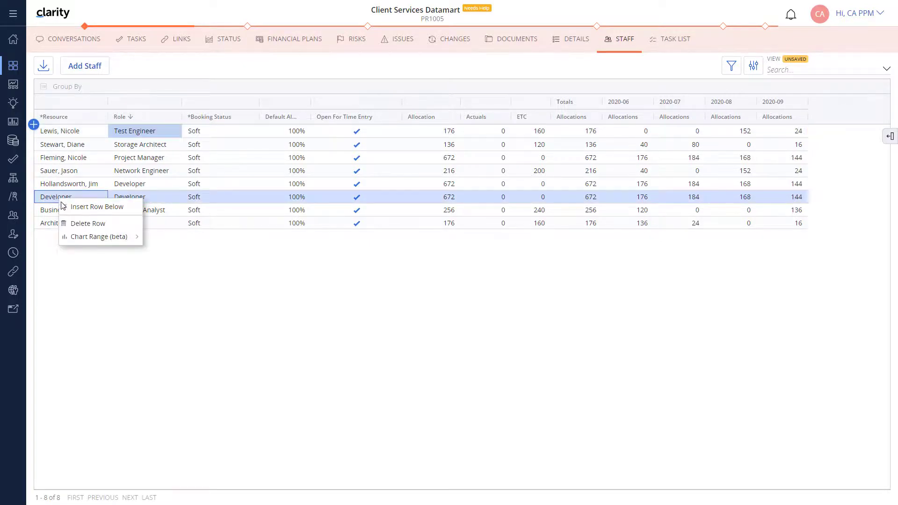
pyautogui.click(84, 224)
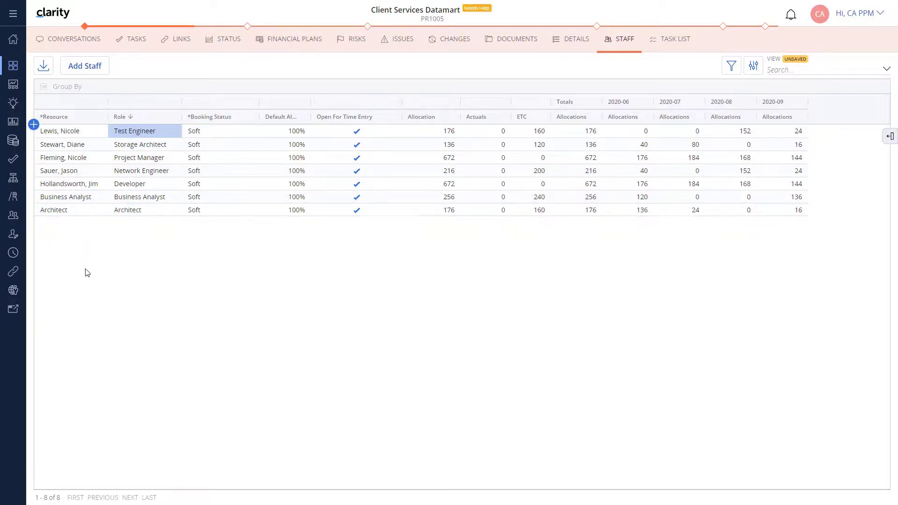
pyautogui.click(13, 216)
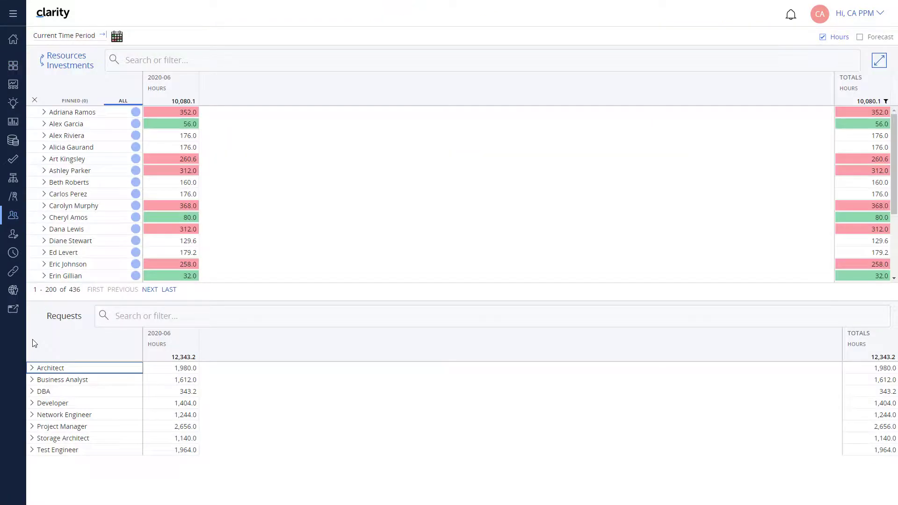
pyautogui.click(32, 369)
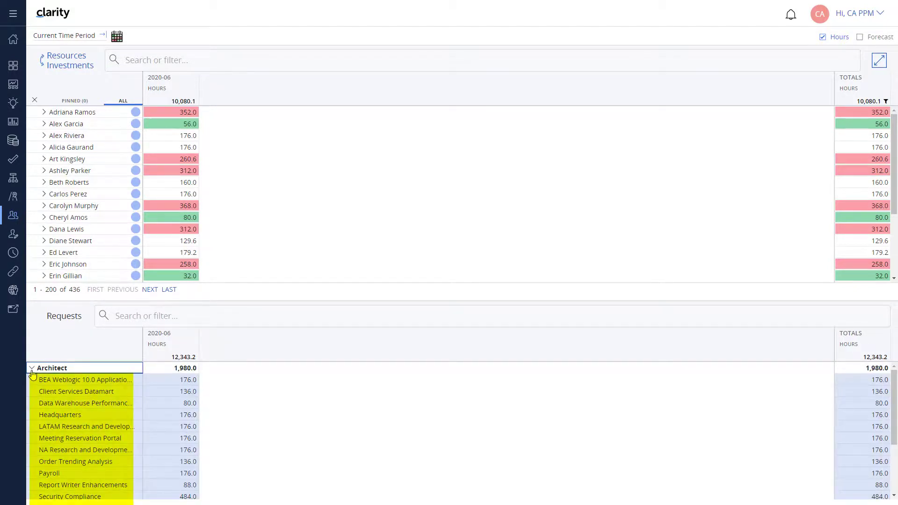
pyautogui.click(69, 394)
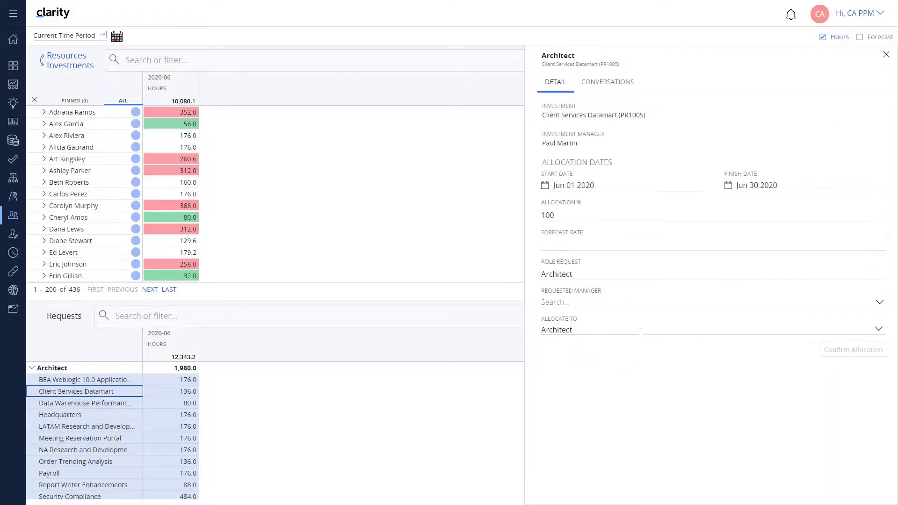
pyautogui.click(639, 331)
pyautogui.click(601, 363)
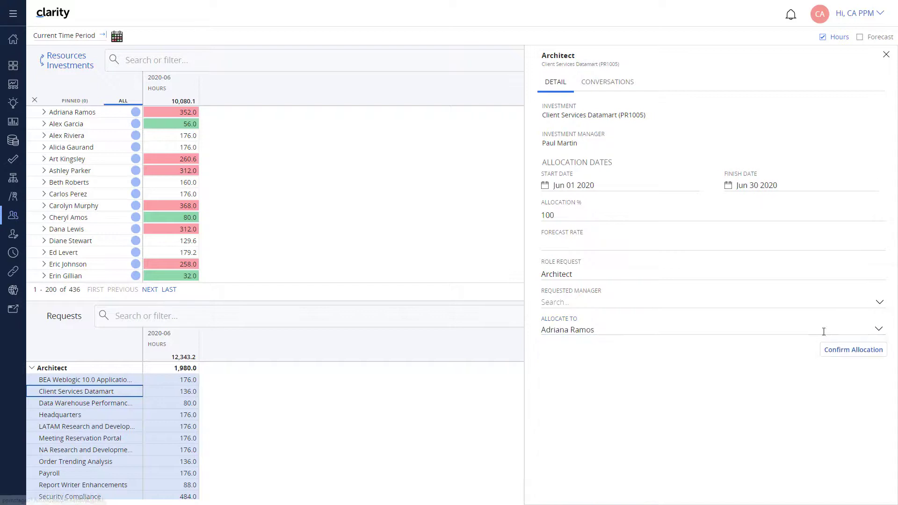
pyautogui.click(845, 355)
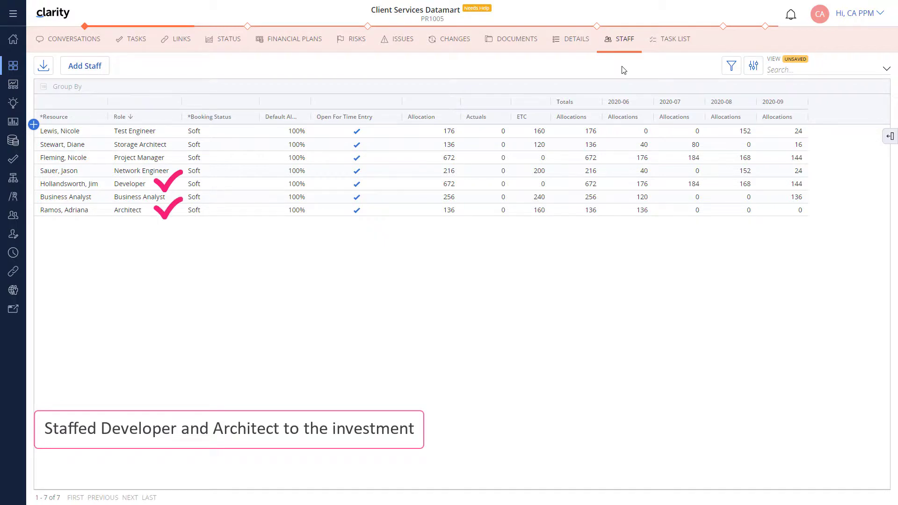
pyautogui.click(62, 198)
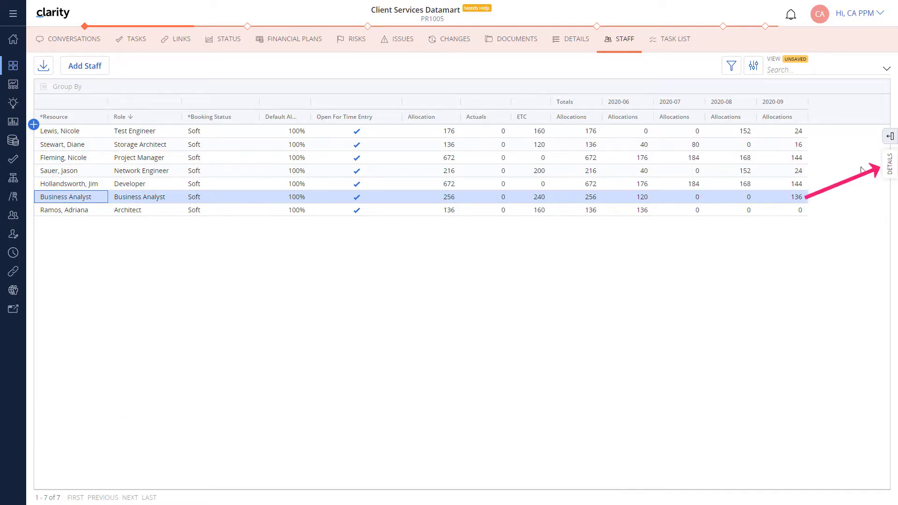
pyautogui.click(887, 170)
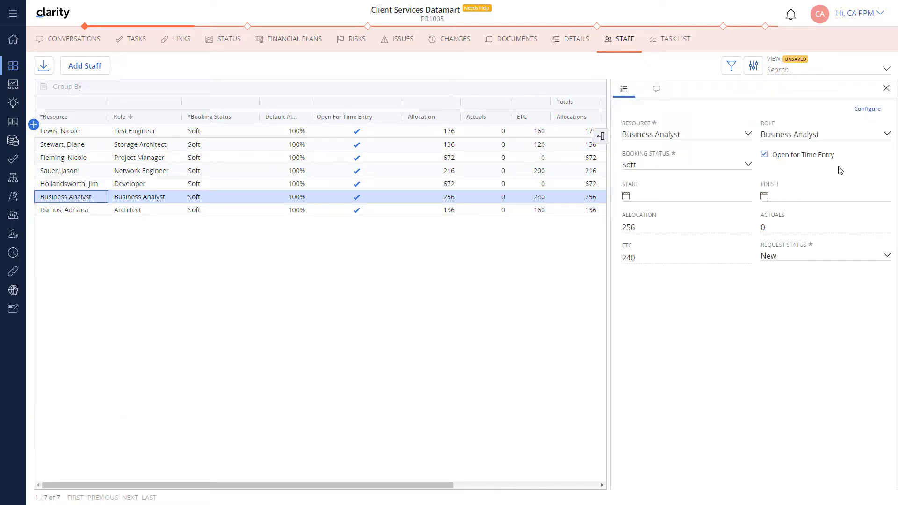
pyautogui.click(748, 136)
pyautogui.click(694, 177)
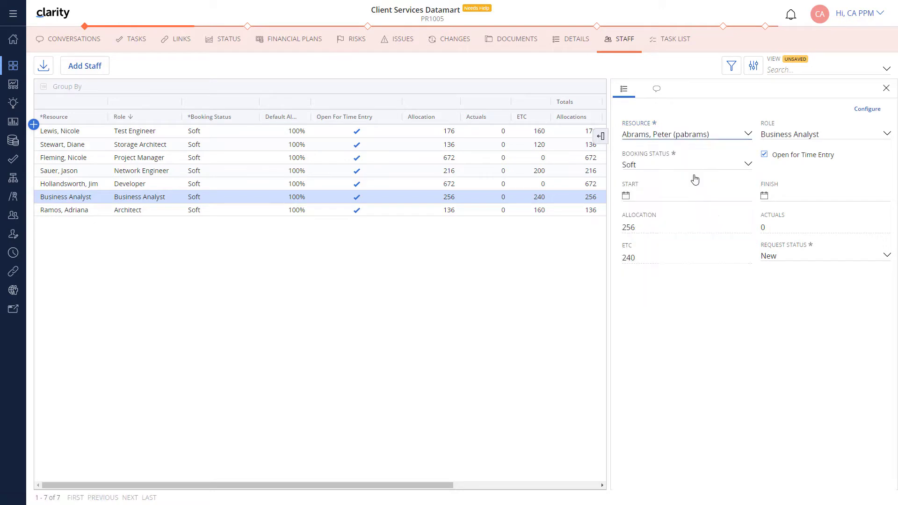
pyautogui.click(886, 89)
pyautogui.click(74, 40)
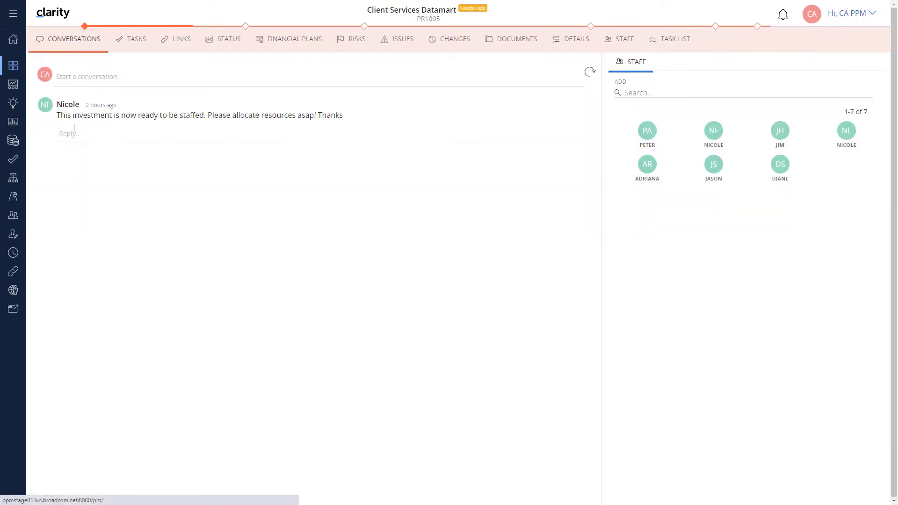
pyautogui.click(73, 136)
pyautogui.write('@')
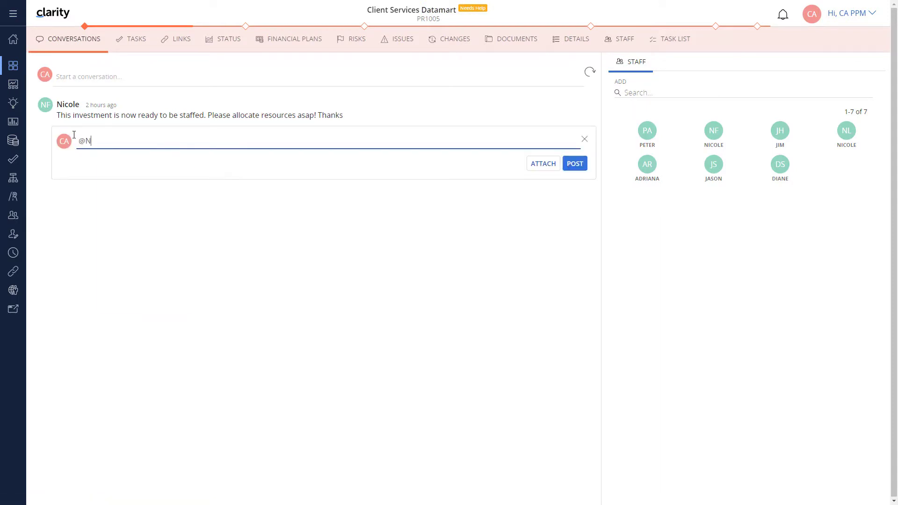
pyautogui.write('Nicole')
pyautogui.press('Return')
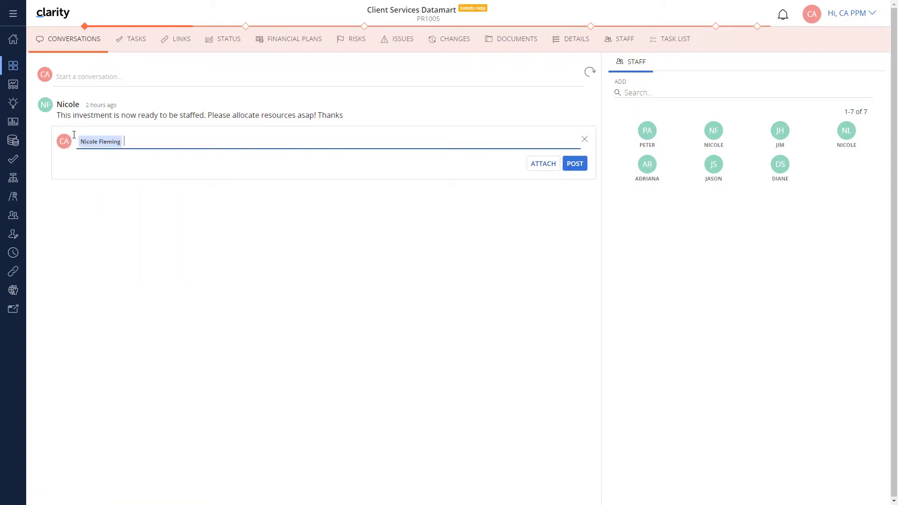
pyautogui.write(': This investment is completely staffed')
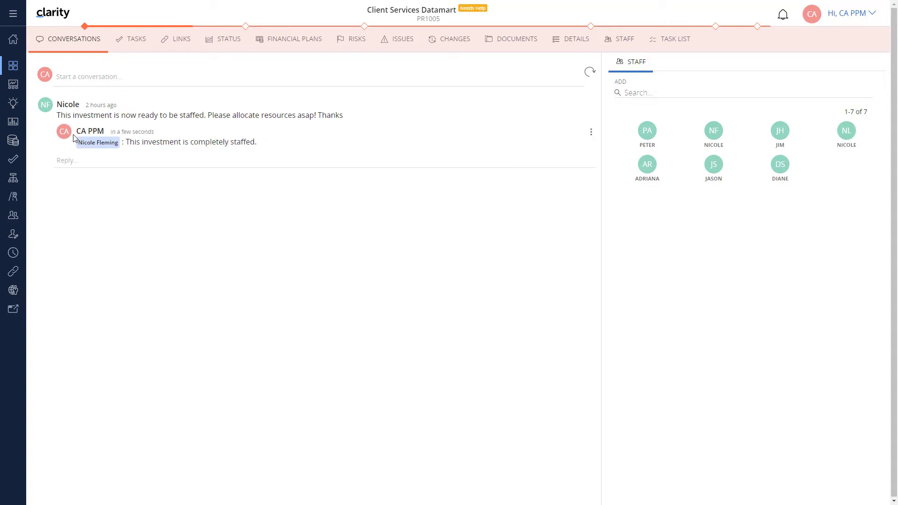